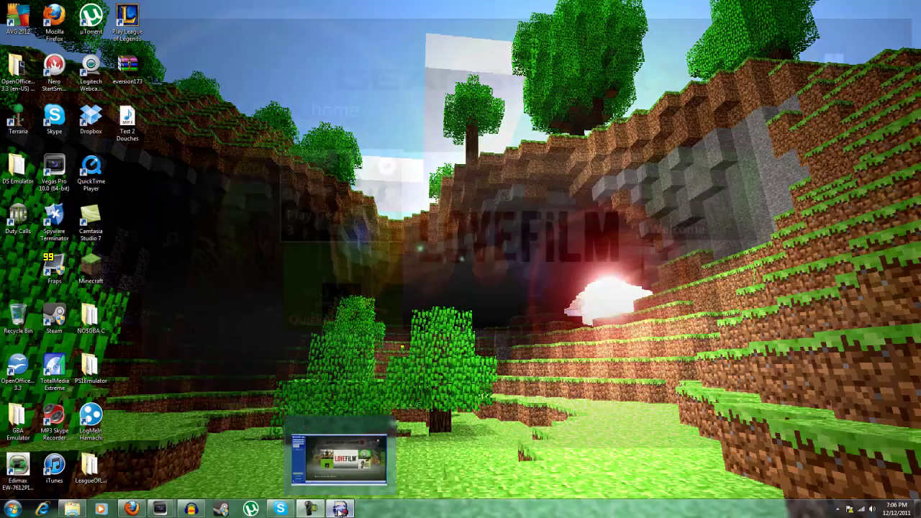
# Put away the capture program, restore Vegas Pro and open the D:\Videos folder.
pyautogui.click(340, 510)
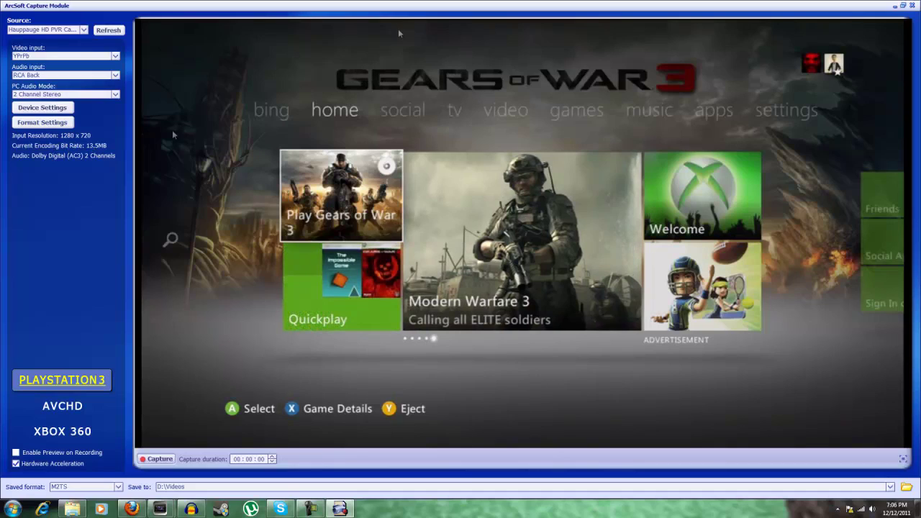
pyautogui.click(895, 7)
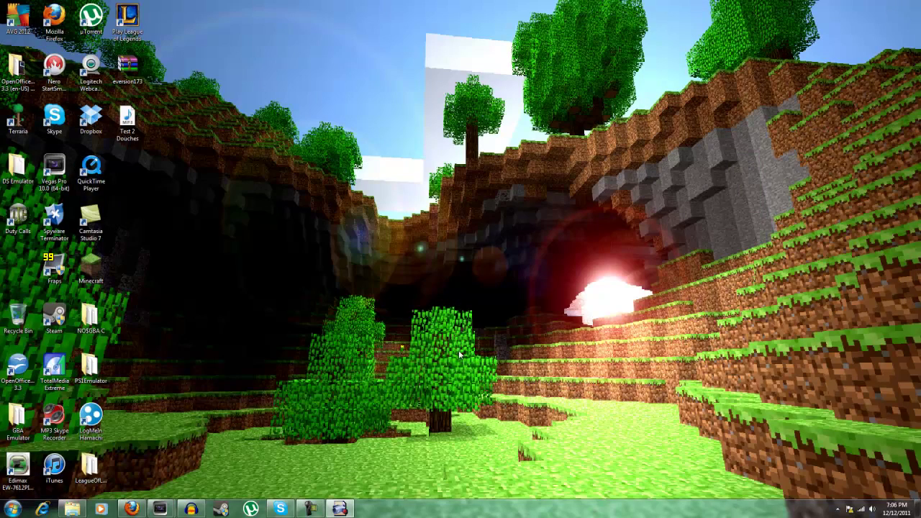
pyautogui.click(160, 509)
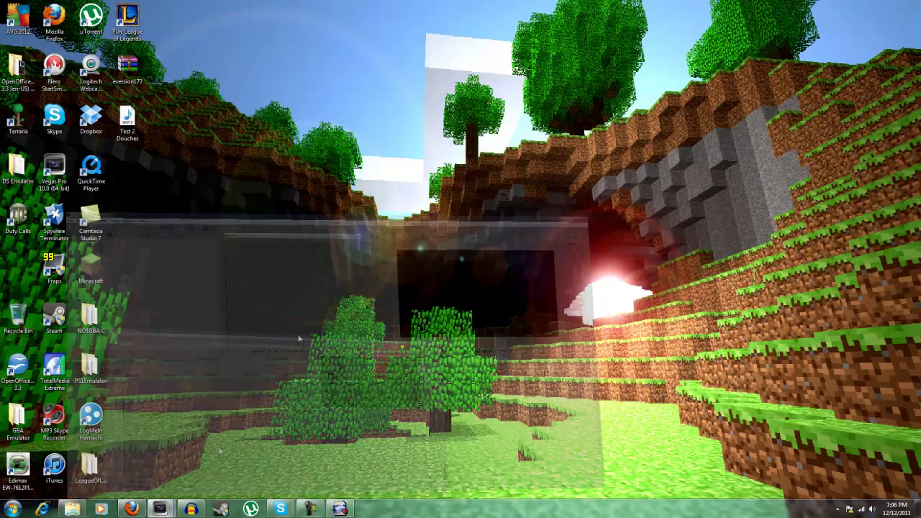
pyautogui.click(72, 509)
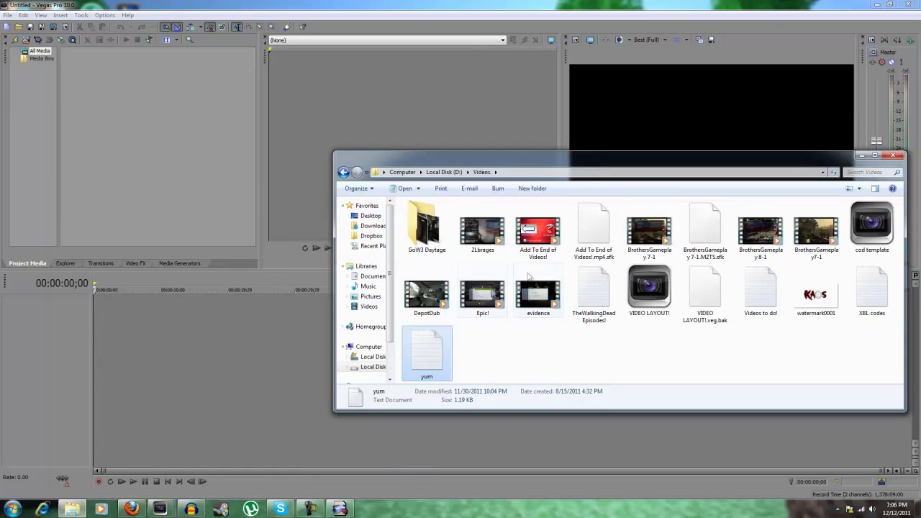
# Drop BrothersGameplay 7-1 at the timeline start and preview it at 00:02:19:28 and 00:01:55:01.
pyautogui.moveTo(627, 239); pyautogui.dragTo(242, 331)
pyautogui.moveTo(2, 362); pyautogui.dragTo(101, 310)
pyautogui.click(422, 128)
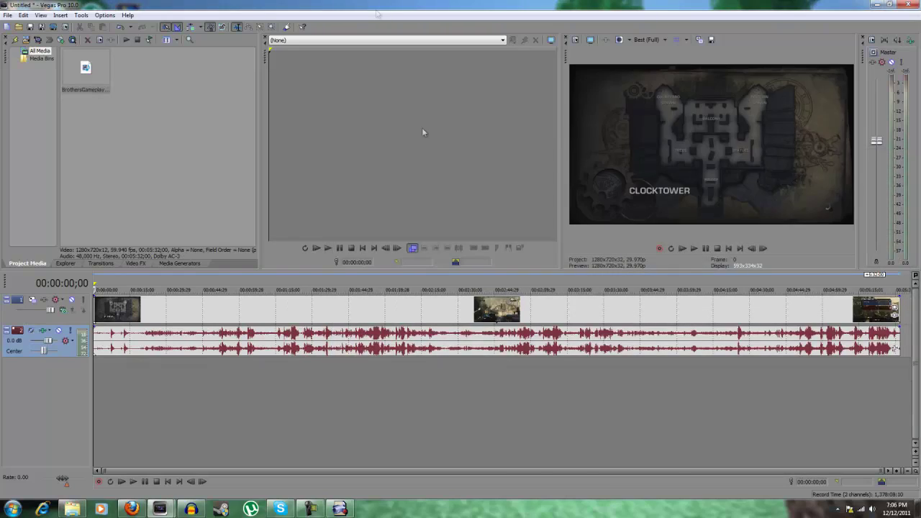
pyautogui.click(435, 322)
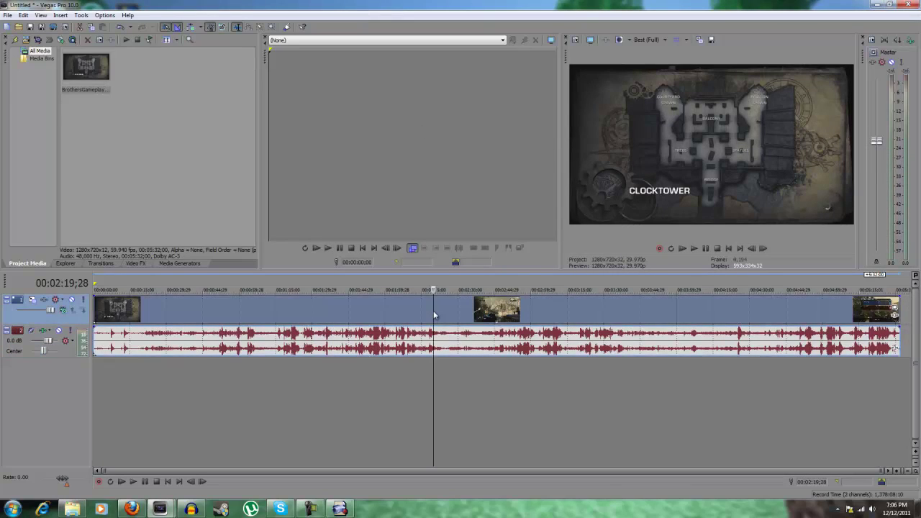
pyautogui.click(372, 317)
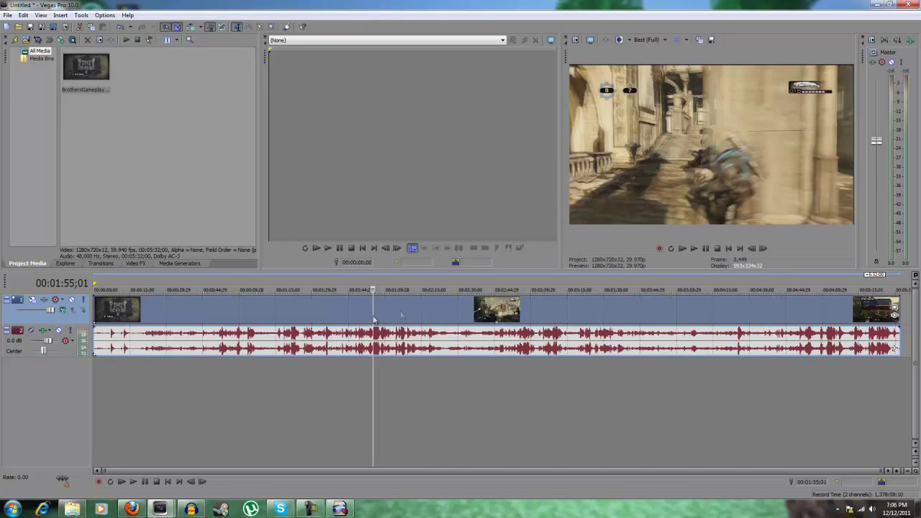
pyautogui.rightClick(454, 317)
# Turn on Disable resample in the gameplay clip's properties.
pyautogui.click(489, 298)
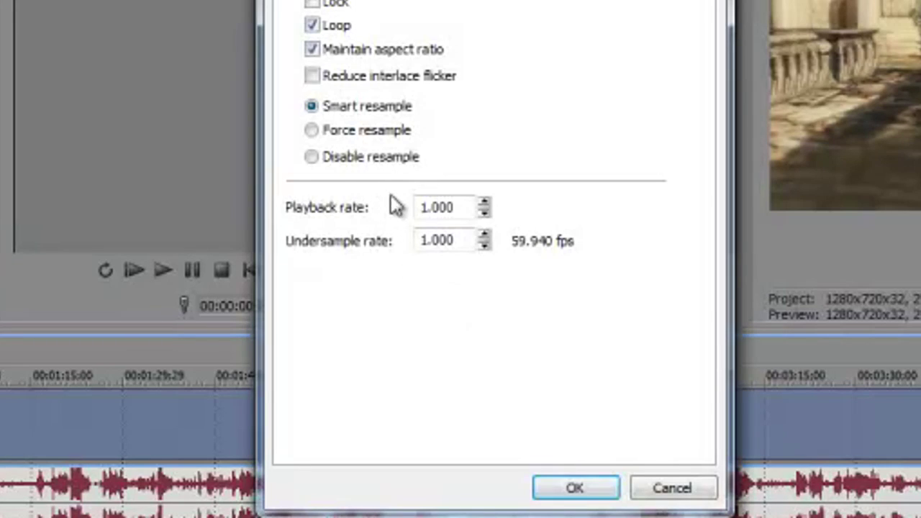
pyautogui.click(385, 159)
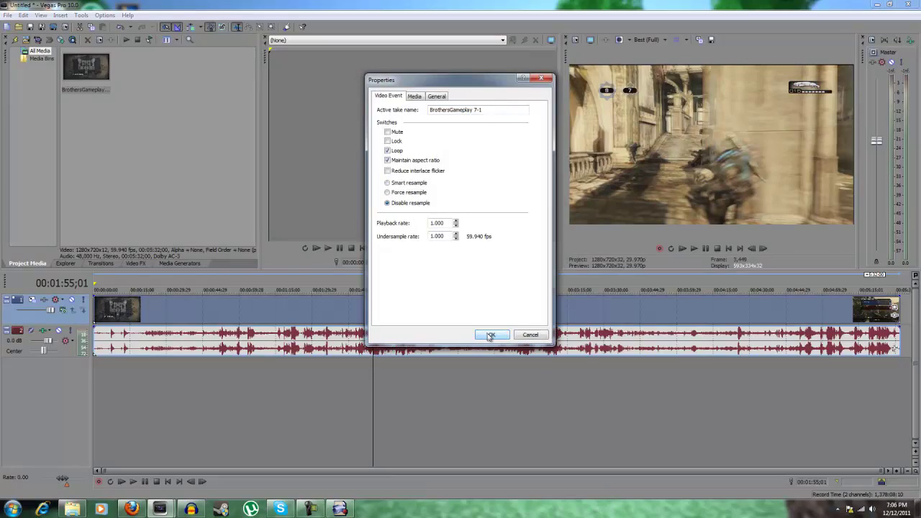
pyautogui.click(490, 335)
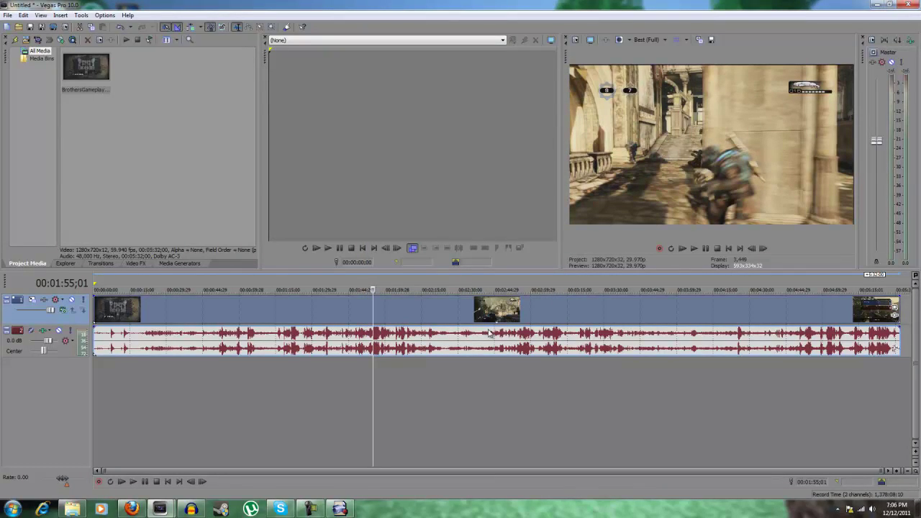
# In Video Event Pan/Crop, set Maintain aspect ratio to No and crop the frame slightly from a corner.
pyautogui.rightClick(473, 319)
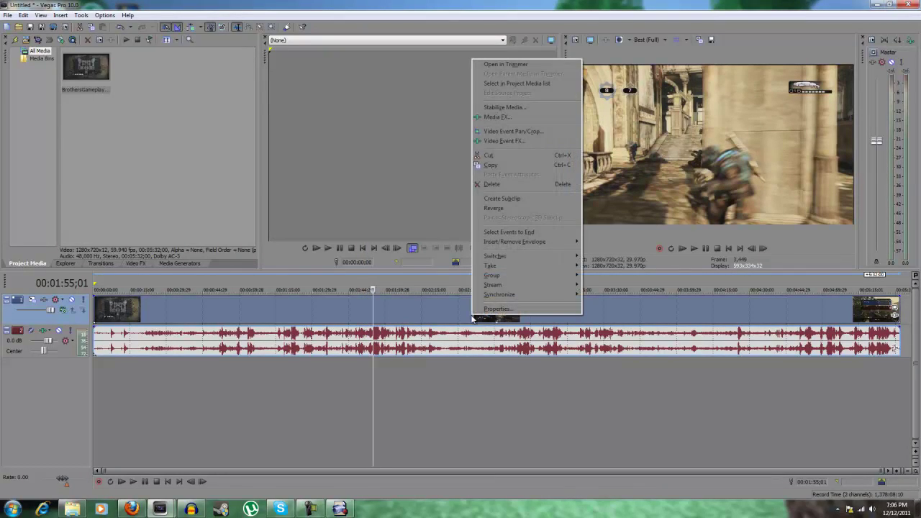
pyautogui.click(488, 134)
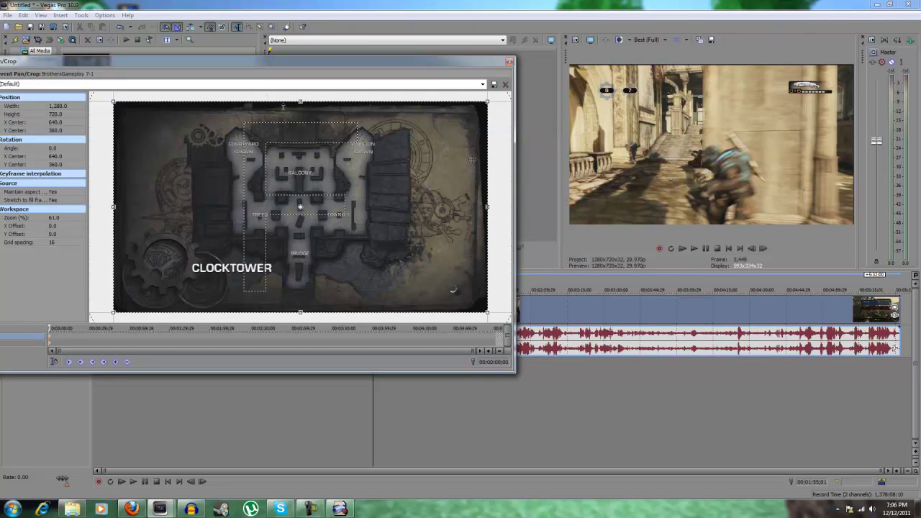
pyautogui.moveTo(244, 58); pyautogui.dragTo(374, 90)
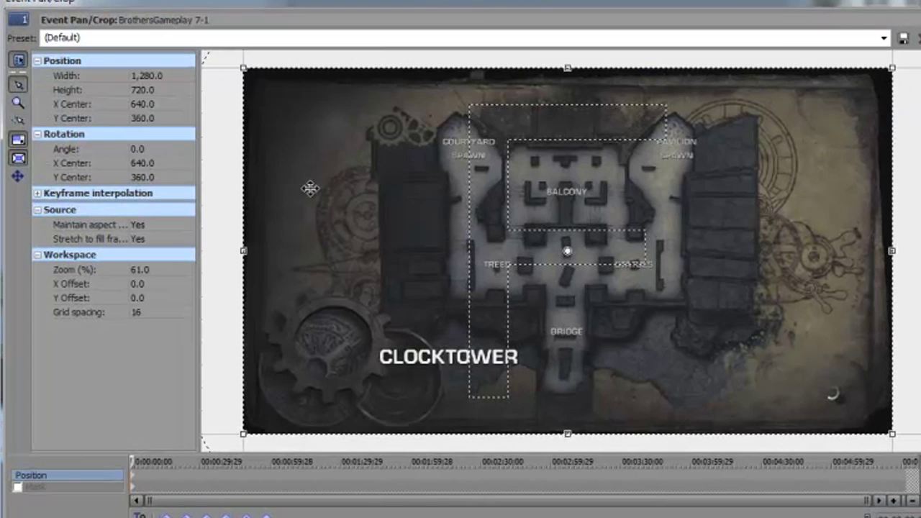
pyautogui.click(191, 218)
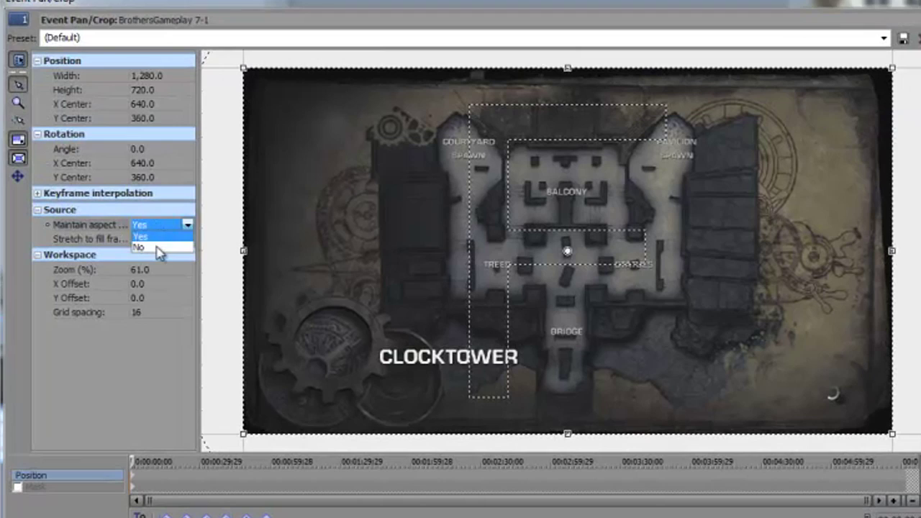
pyautogui.click(158, 247)
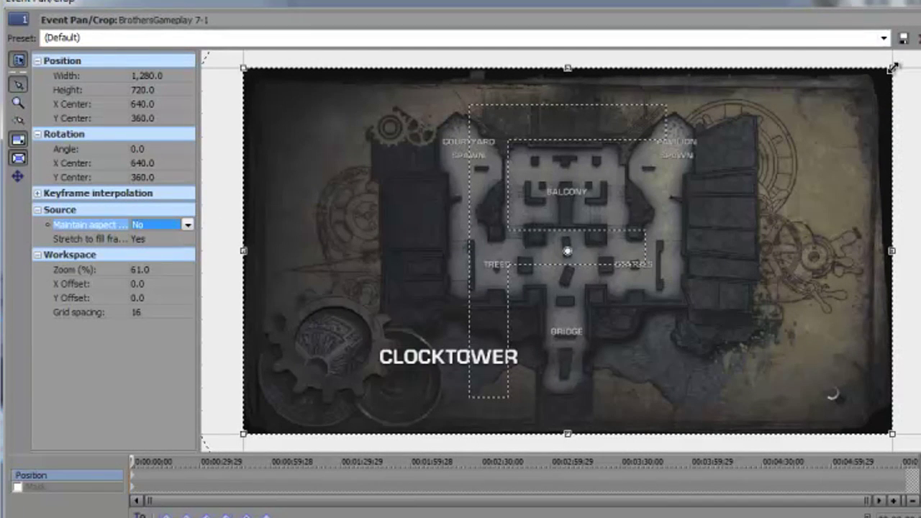
pyautogui.moveTo(892, 68); pyautogui.dragTo(890, 69)
# Apply the Color Corrector (Secondary) Studio RGB to Computer RGB preset with gain raised to 1.361.
pyautogui.click(914, 1)
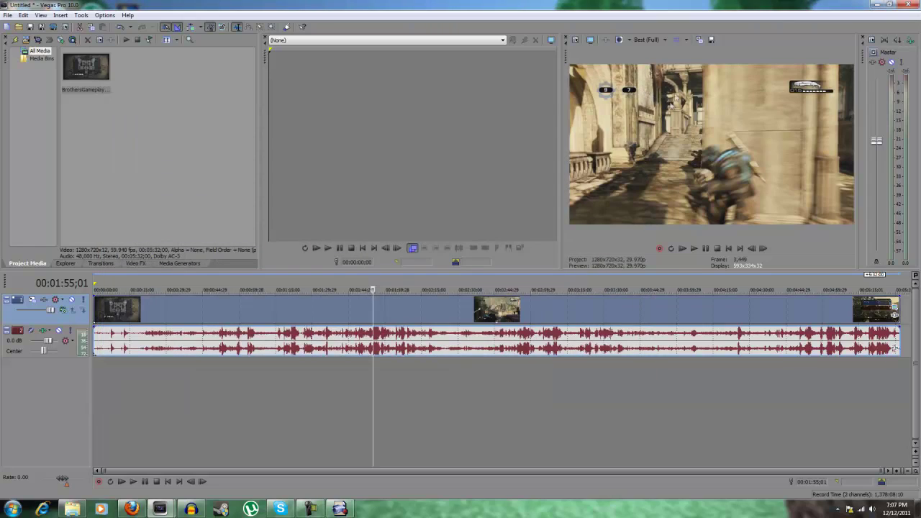
pyautogui.click(135, 263)
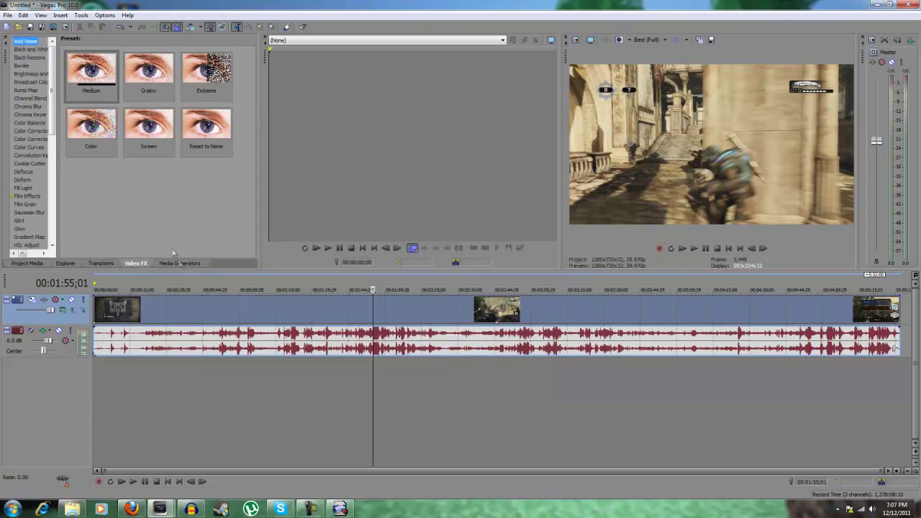
pyautogui.click(39, 139)
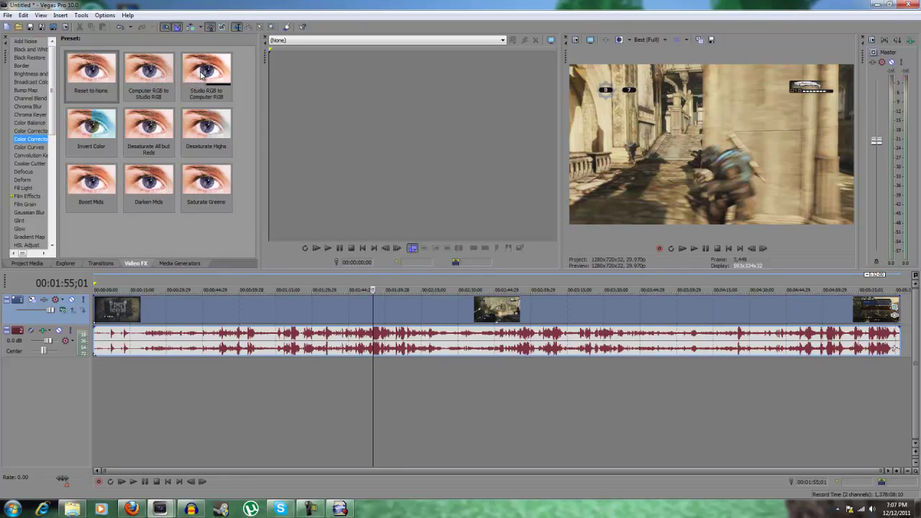
pyautogui.moveTo(202, 72); pyautogui.dragTo(247, 217)
pyautogui.moveTo(274, 305); pyautogui.dragTo(276, 306)
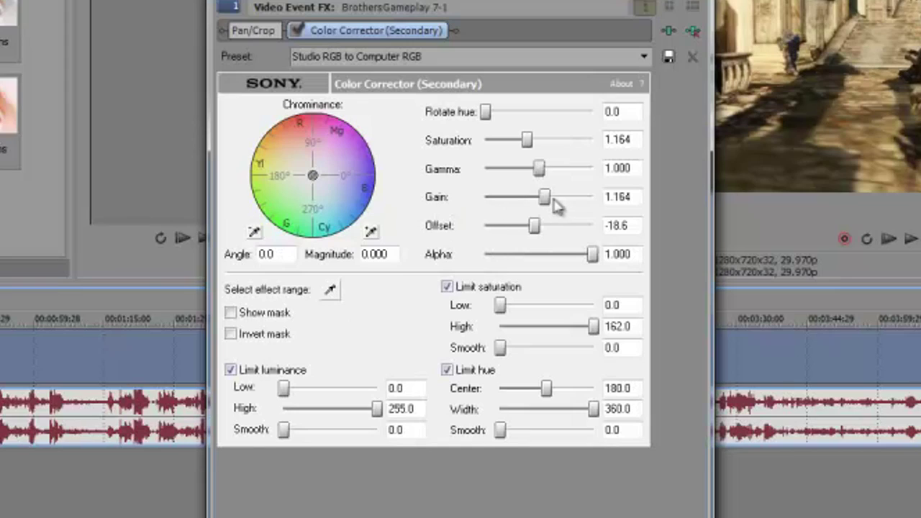
pyautogui.moveTo(544, 198); pyautogui.dragTo(561, 204)
pyautogui.click(701, 2)
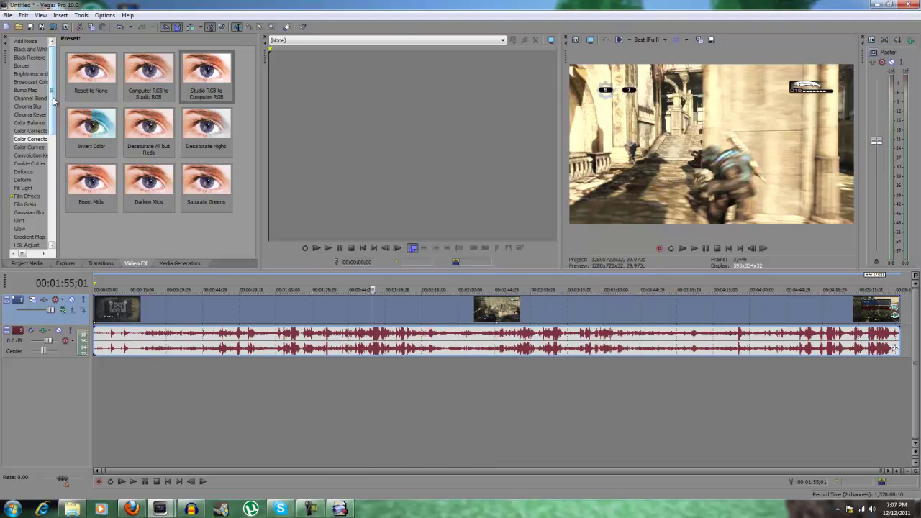
# Apply a Sharpen preset to the gameplay clip with amount 0.020.
pyautogui.moveTo(52, 100); pyautogui.dragTo(52, 214)
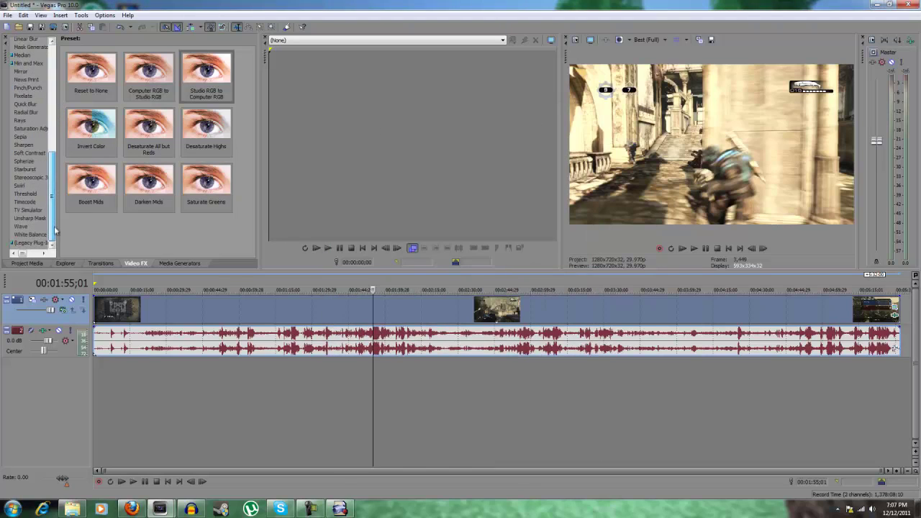
pyautogui.click(24, 145)
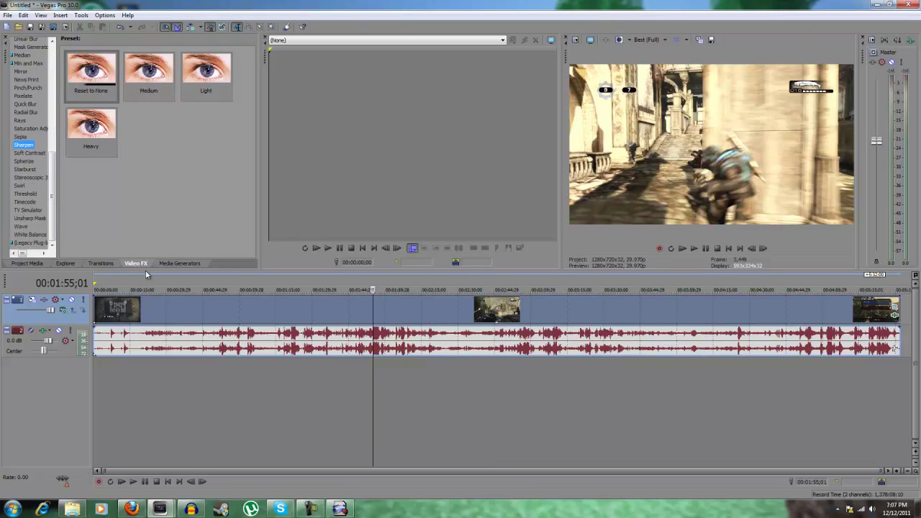
pyautogui.moveTo(92, 71); pyautogui.dragTo(224, 302)
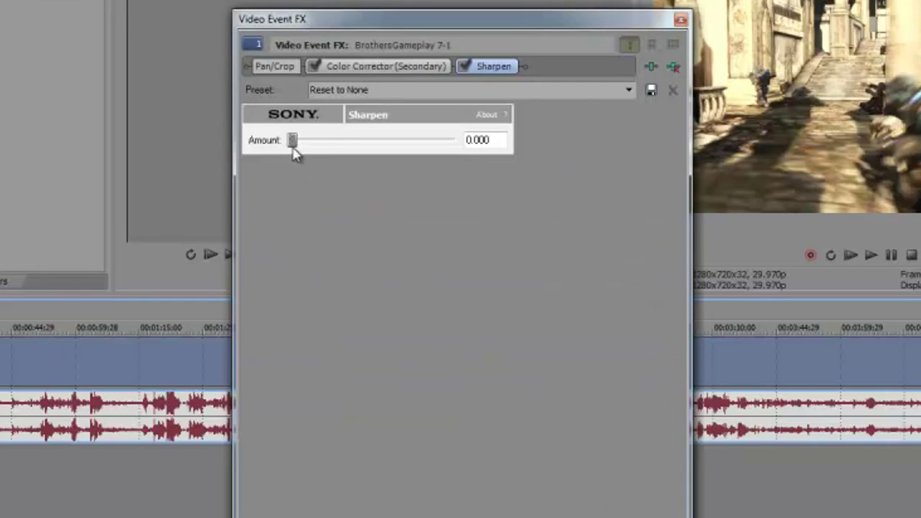
pyautogui.moveTo(362, 185); pyautogui.dragTo(364, 187)
pyautogui.moveTo(297, 151); pyautogui.dragTo(298, 151)
pyautogui.click(680, 19)
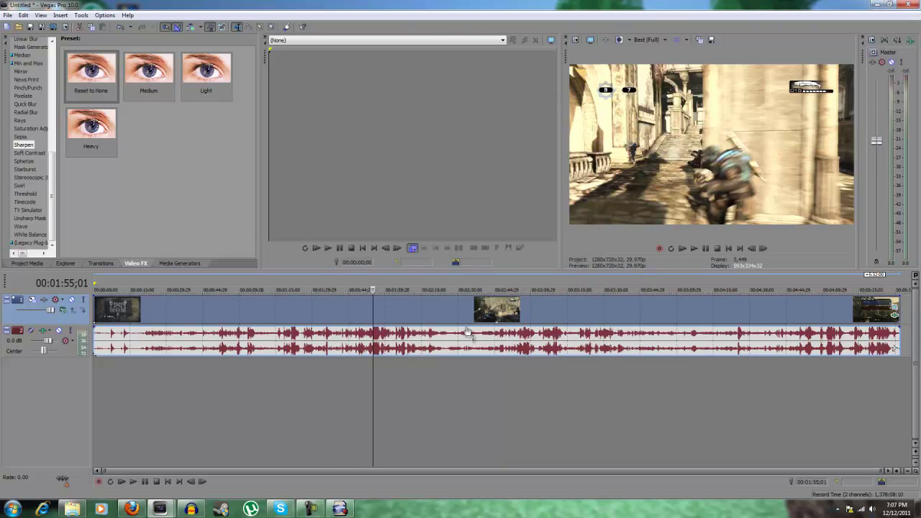
# Review the project video properties: HDV 720-30p, 1280×720, 29.970 fps, Best rendering quality.
pyautogui.click(575, 40)
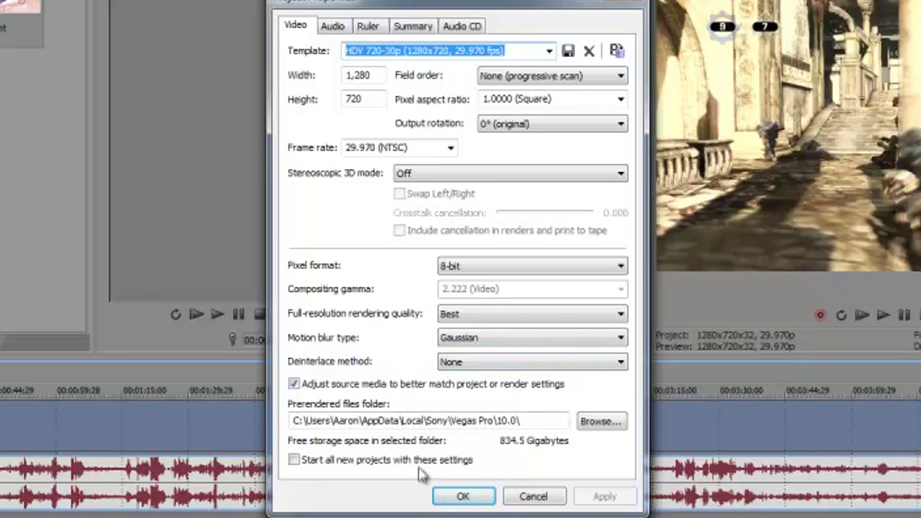
pyautogui.click(468, 496)
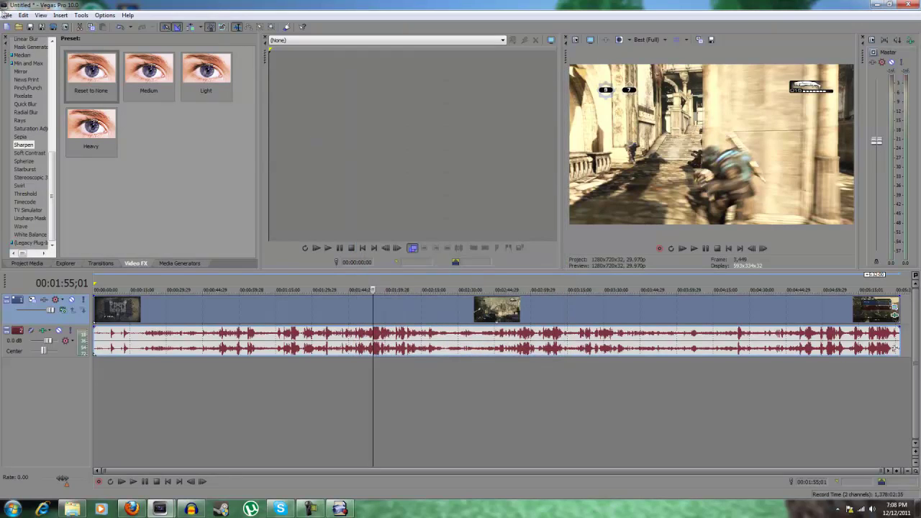
# Open Render As and customize the WMV HD 720-30p template with video smoothness 100.
pyautogui.click(6, 15)
pyautogui.click(31, 79)
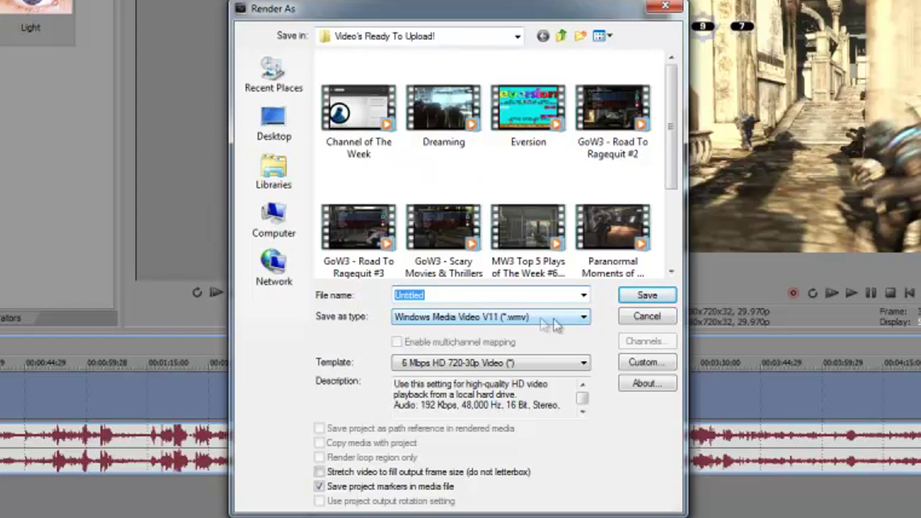
pyautogui.click(566, 289)
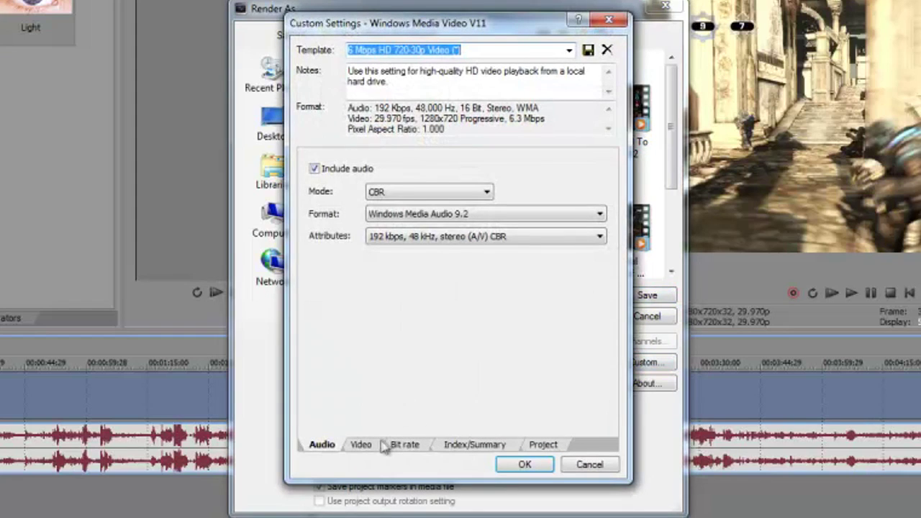
pyautogui.click(361, 444)
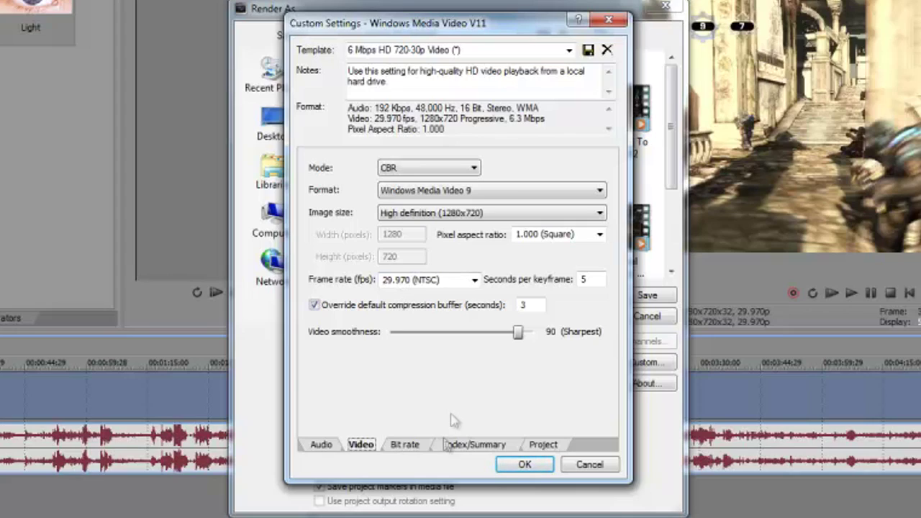
pyautogui.moveTo(522, 337); pyautogui.dragTo(553, 339)
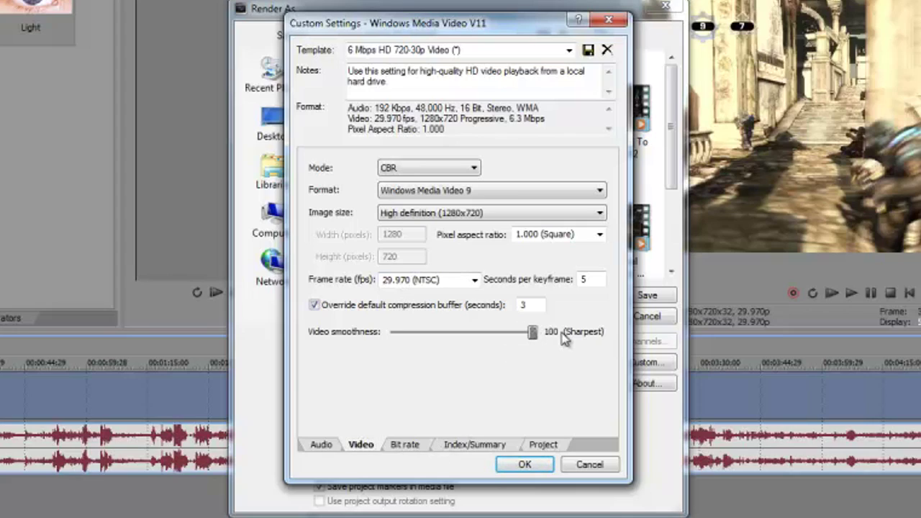
pyautogui.click(532, 444)
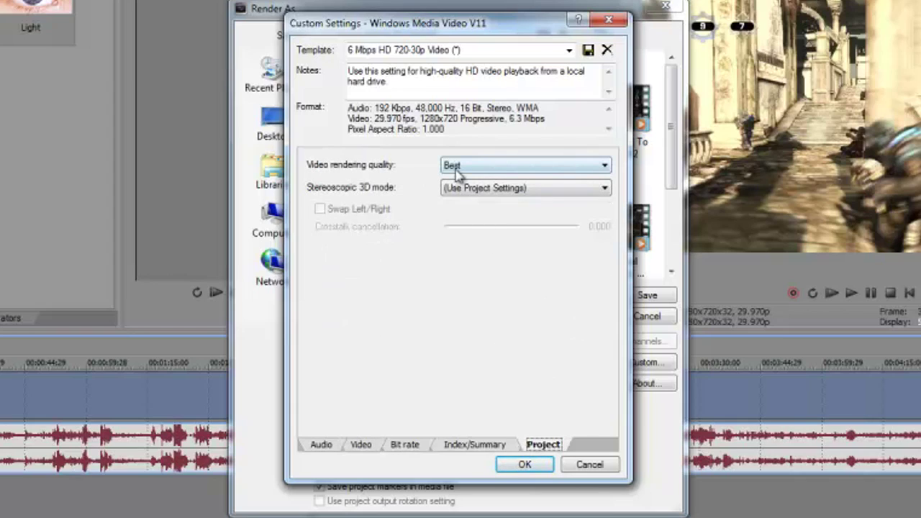
pyautogui.click(523, 465)
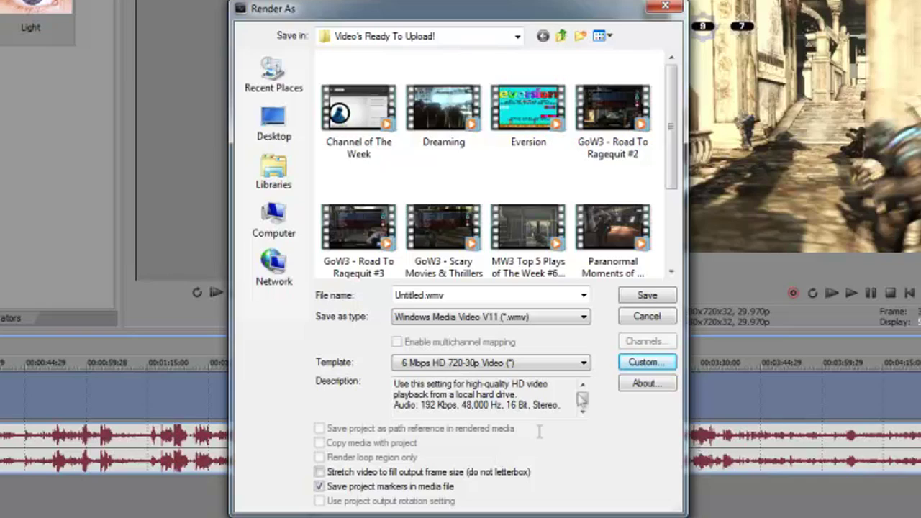
pyautogui.click(565, 319)
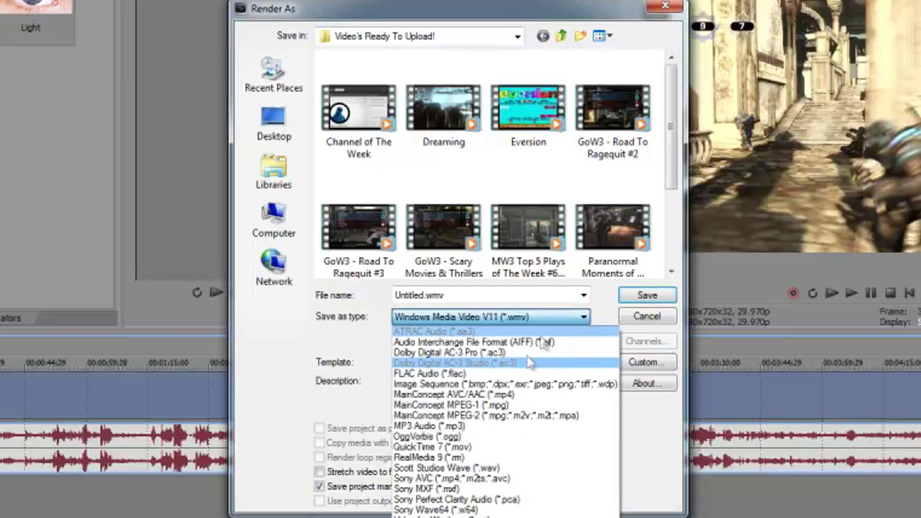
# Choose MainConcept AVC/AAC MP4 with the Montage Settings! template: 1280x720, 59.940 fps, 14 Mbps video, 128 Kbps audio.
pyautogui.click(490, 395)
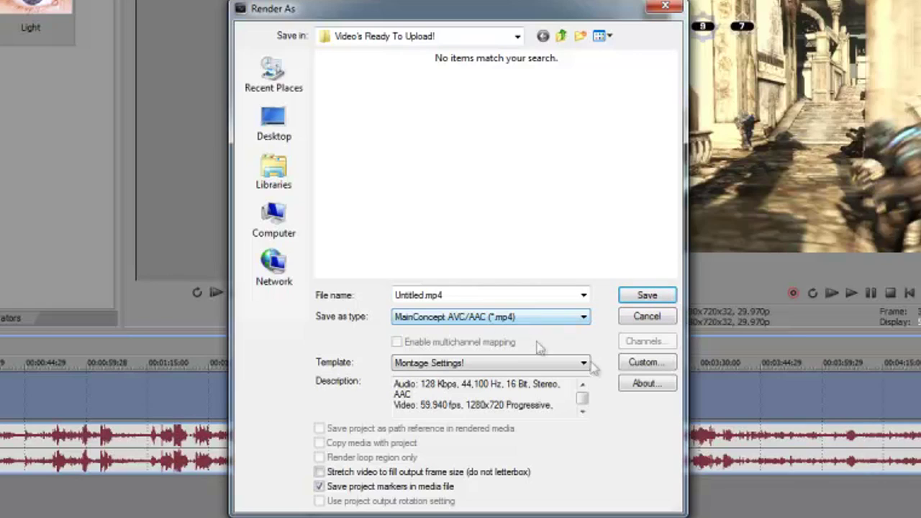
pyautogui.click(638, 362)
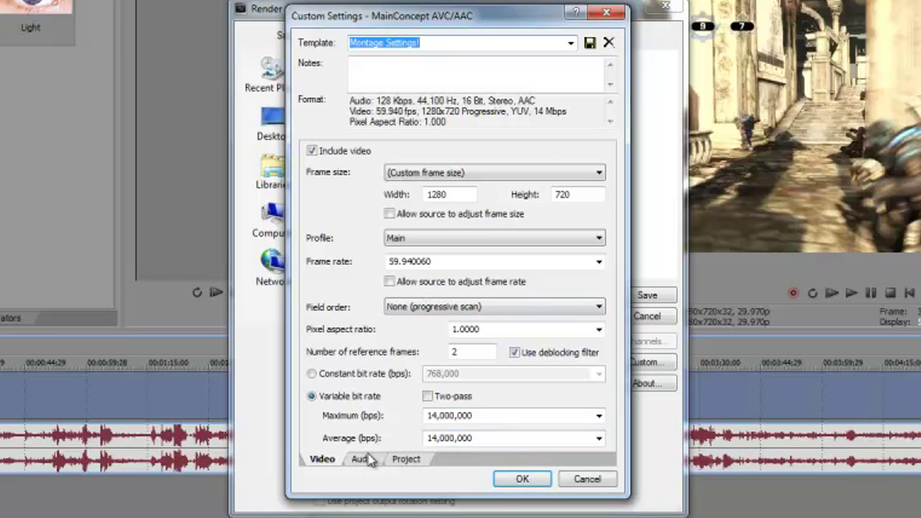
pyautogui.click(369, 462)
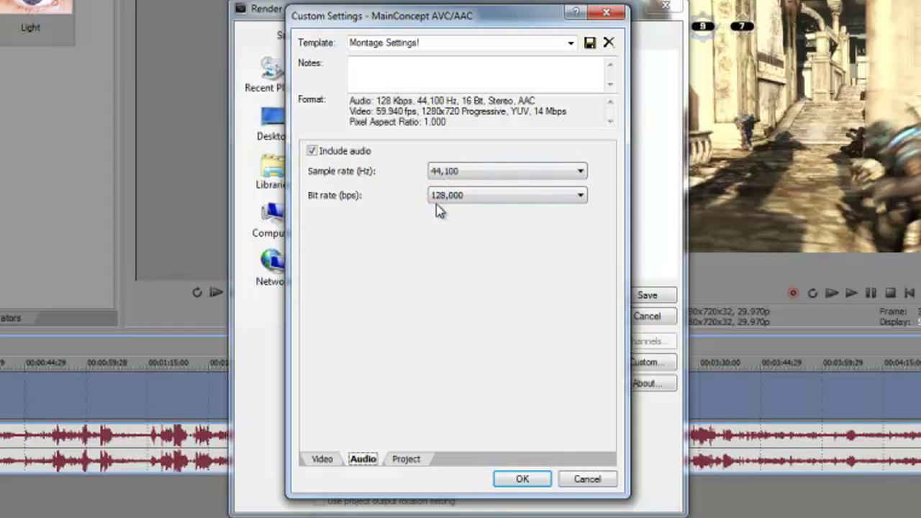
pyautogui.click(403, 458)
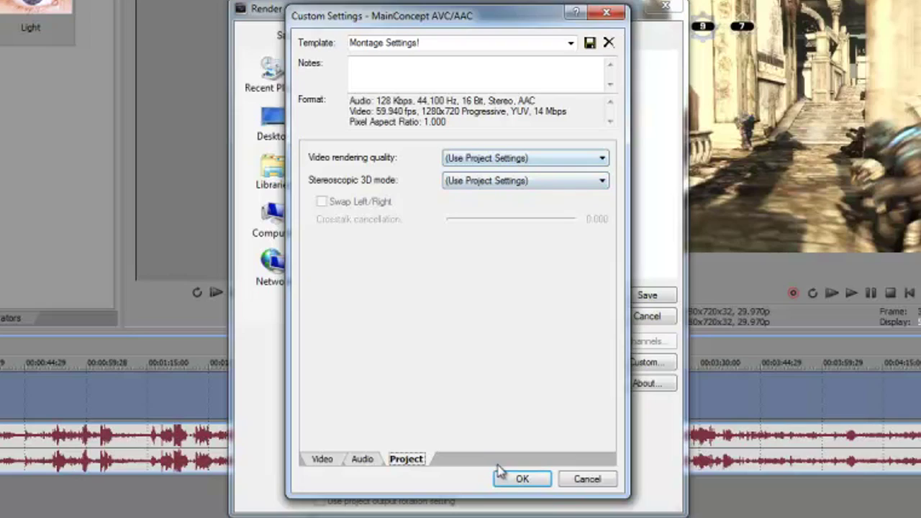
pyautogui.click(515, 478)
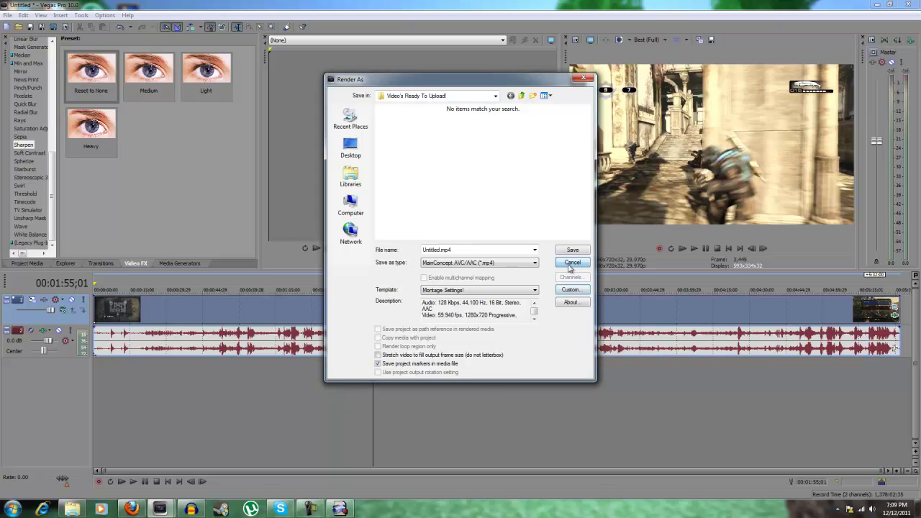
# Cancel the Render As dialog to return to the editing window.
pyautogui.click(647, 316)
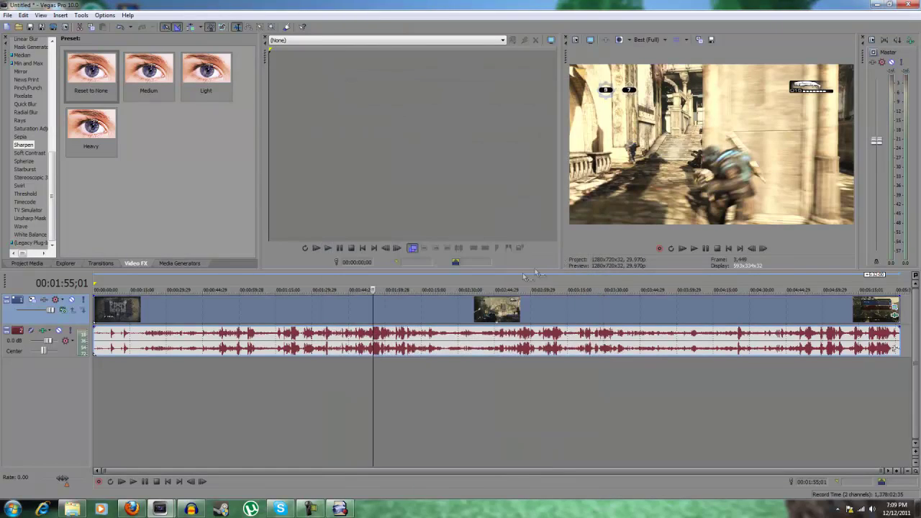